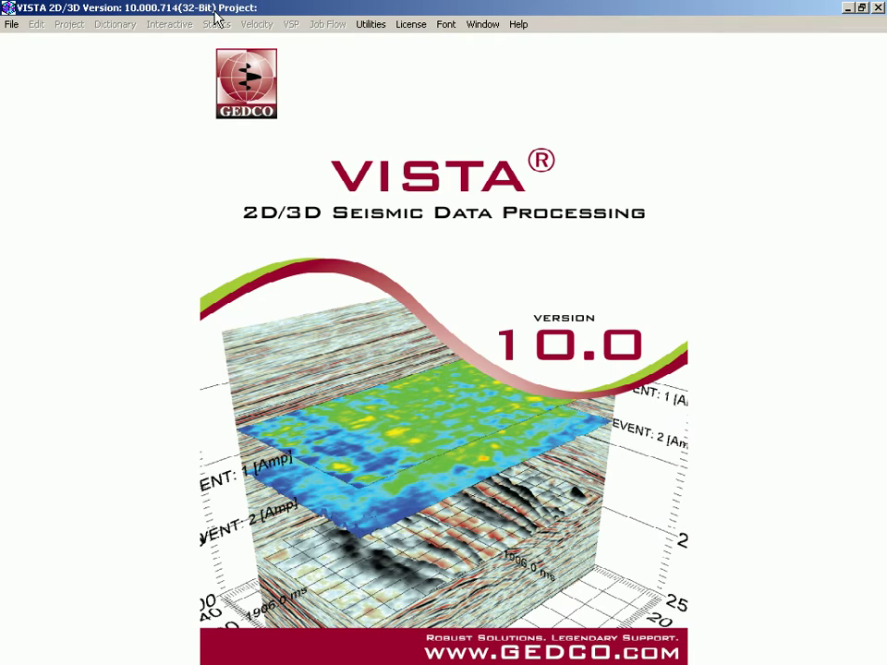
Open the list of installed VISTA tutorial movies and close it without playing one.
{"action": "left_click", "coordinate": [521, 26]}
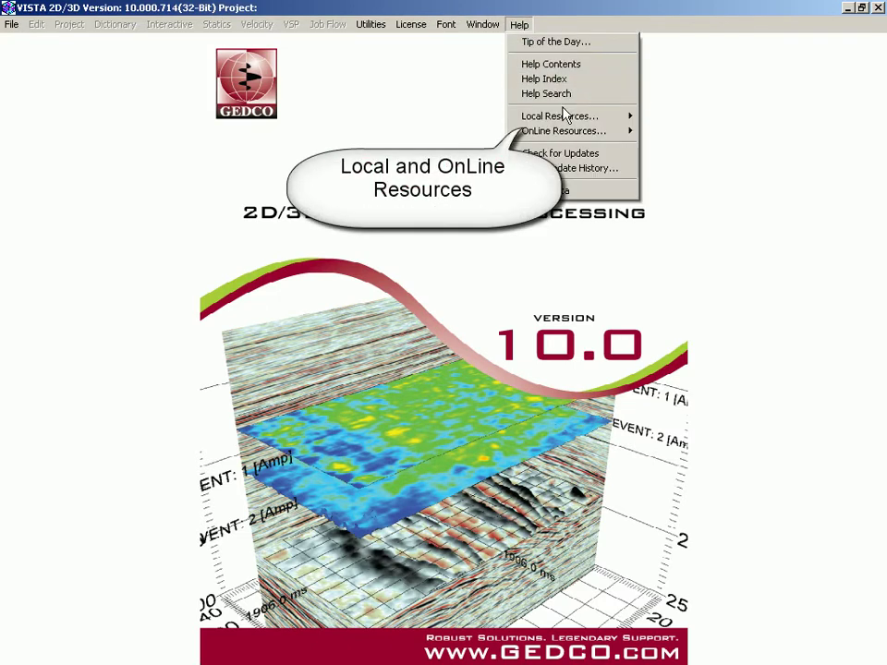
{"action": "mouse_move", "coordinate": [567, 119]}
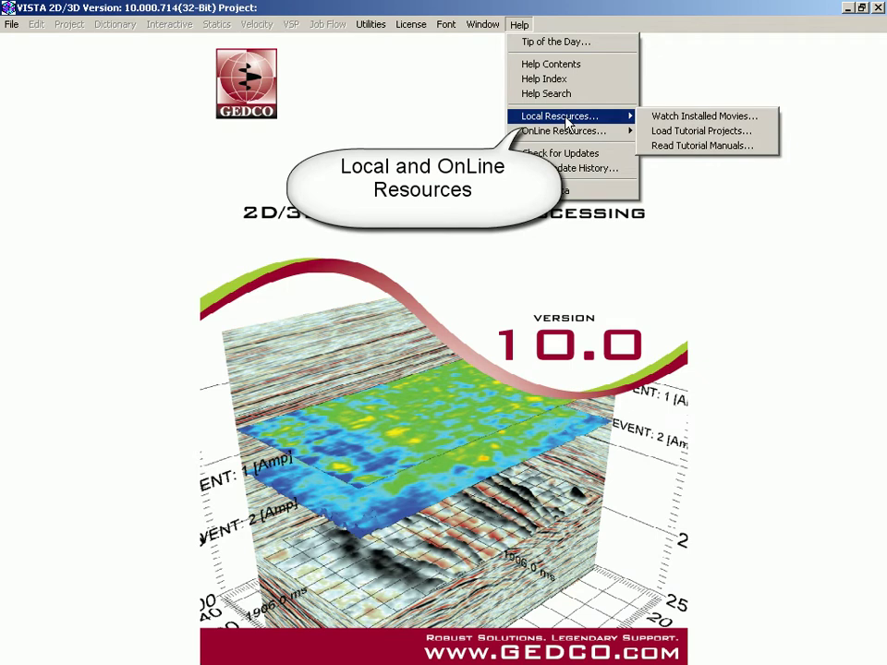
{"action": "left_click", "coordinate": [702, 117]}
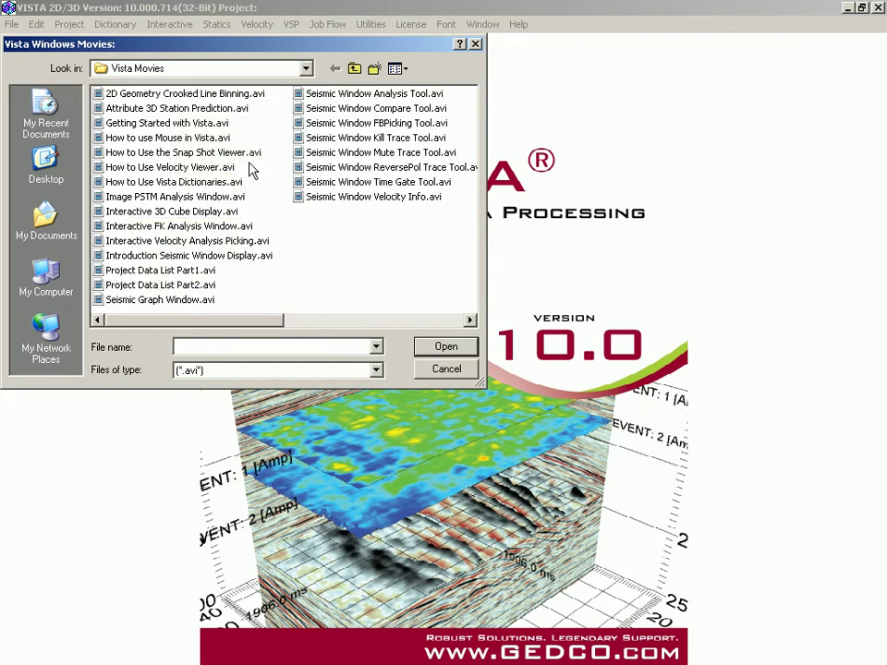
{"action": "left_click", "coordinate": [447, 369]}
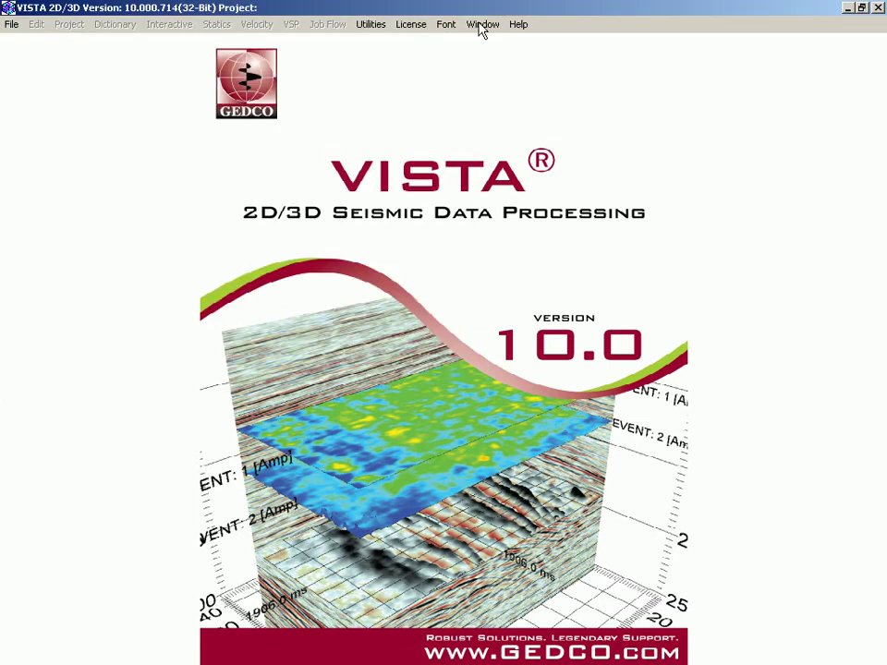
Browse into the 2D Land Straight Line tutorial project folder, then cancel without loading.
{"action": "left_click", "coordinate": [481, 25]}
{"action": "mouse_move", "coordinate": [523, 117]}
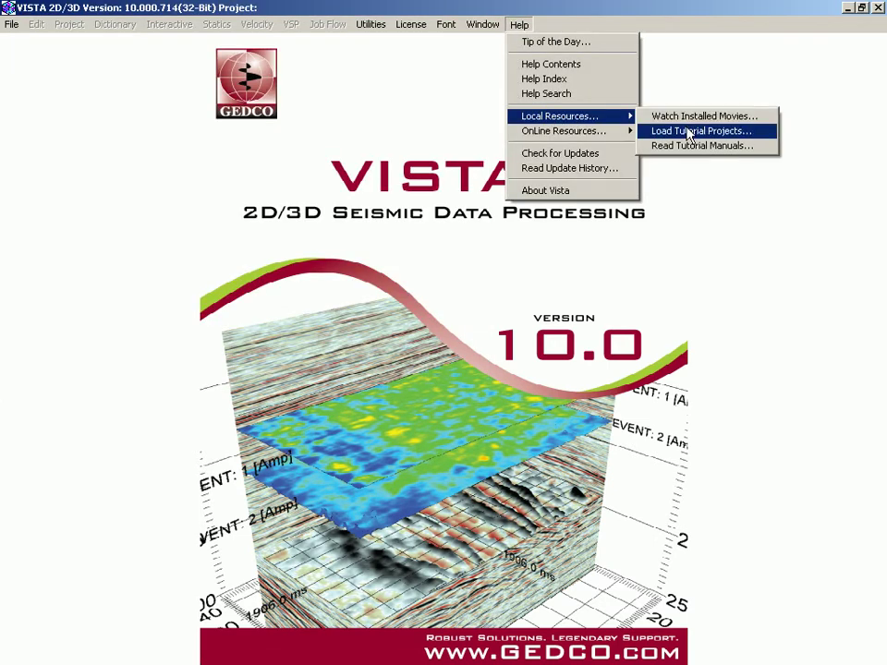
{"action": "left_click", "coordinate": [688, 133]}
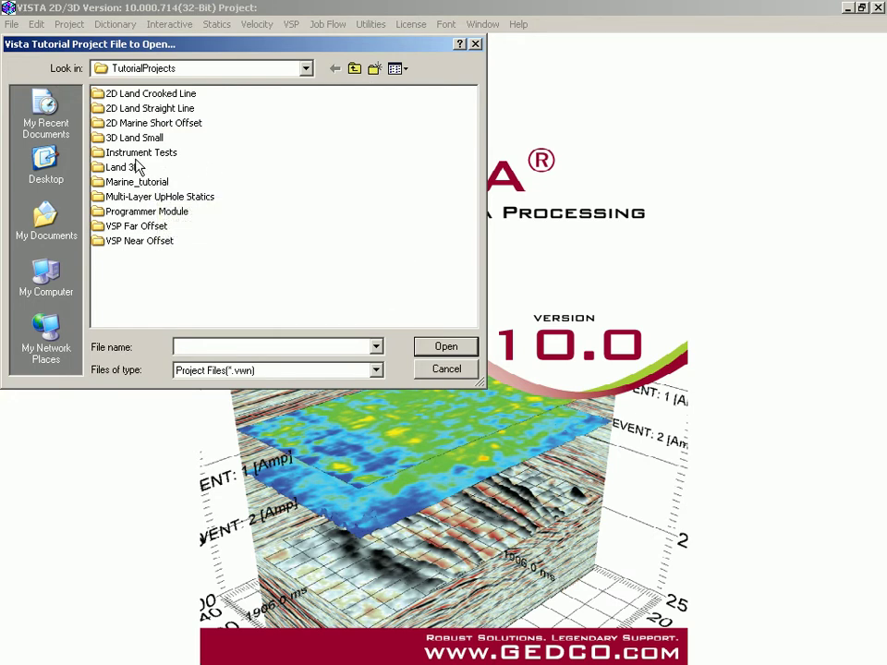
{"action": "double_click", "coordinate": [122, 109]}
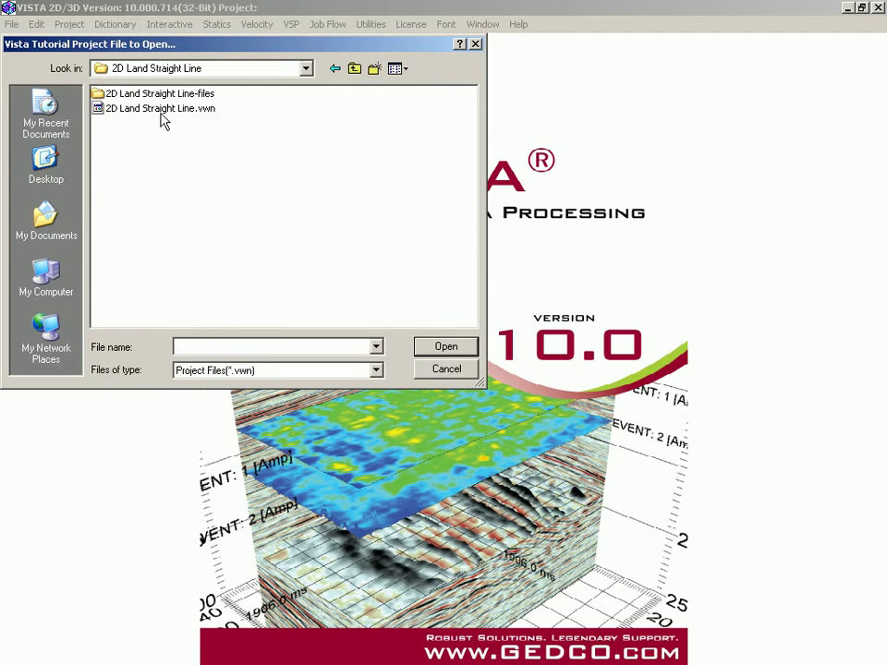
{"action": "left_click", "coordinate": [452, 371]}
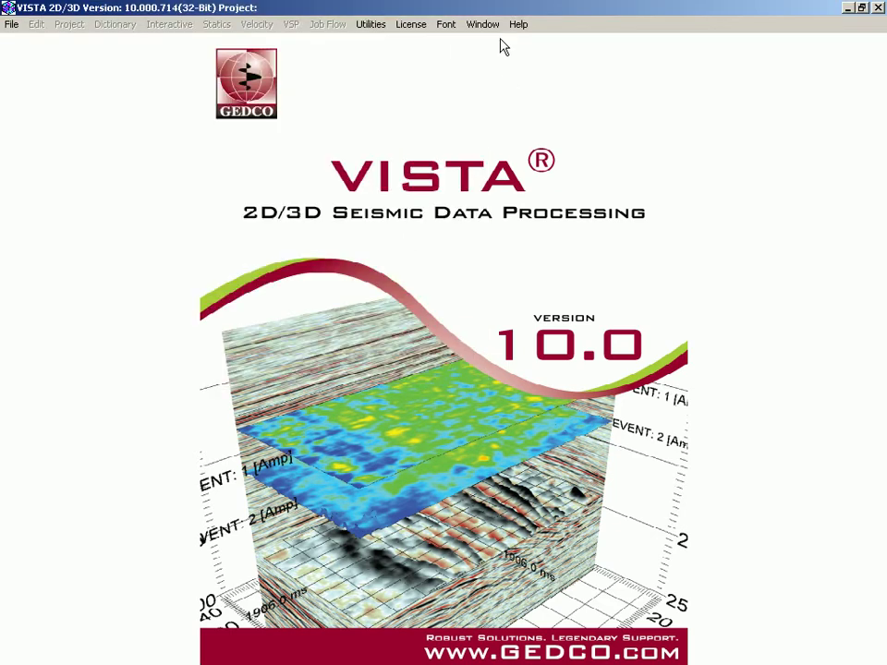
Read the 2D Land Straight Line topic in the tutorial manuals help viewer, then close it.
{"action": "left_click", "coordinate": [518, 24]}
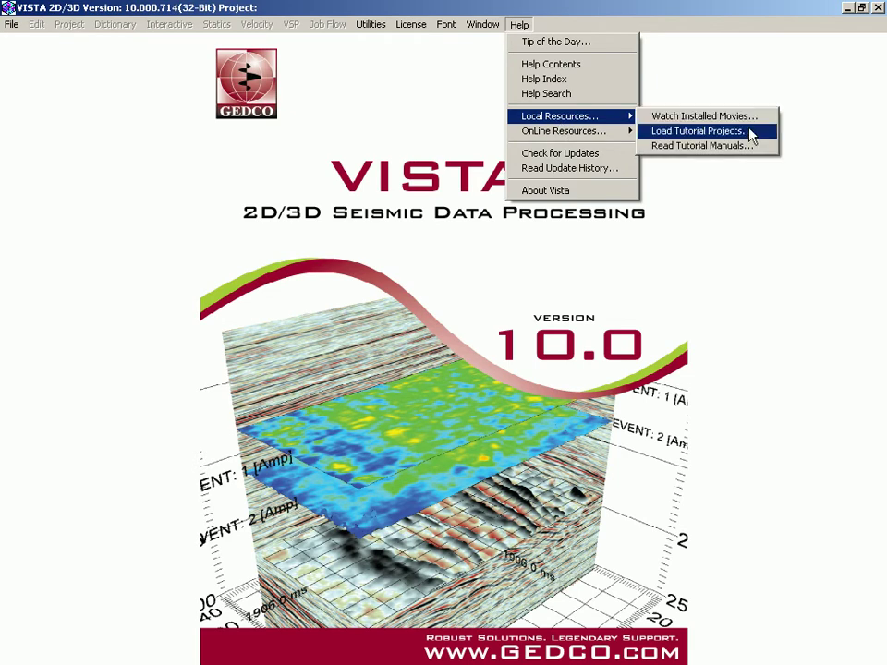
{"action": "left_click", "coordinate": [696, 146]}
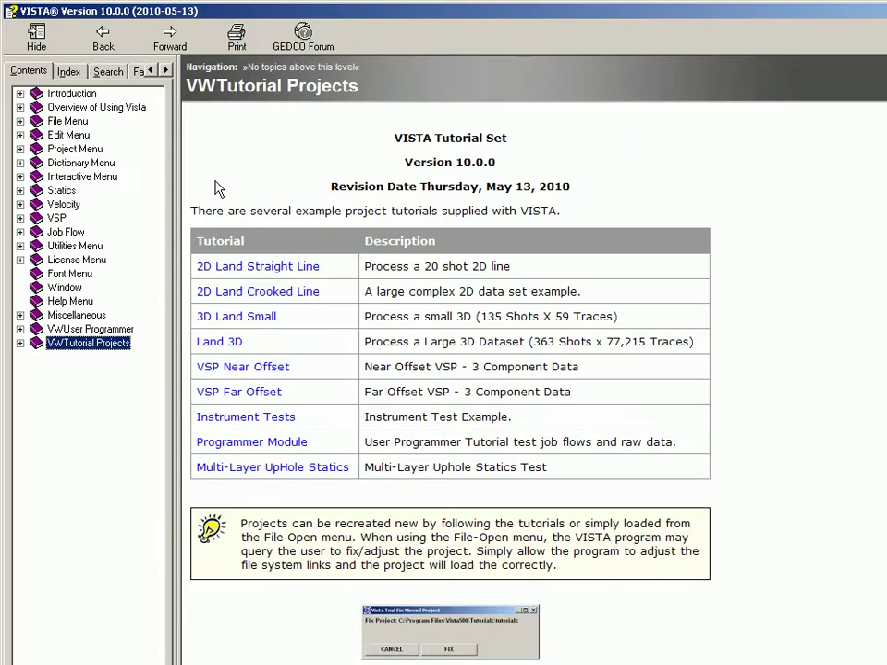
{"action": "left_click", "coordinate": [258, 268]}
{"action": "scroll", "coordinate": [392, 268], "scroll_direction": "down", "scroll_amount": 3}
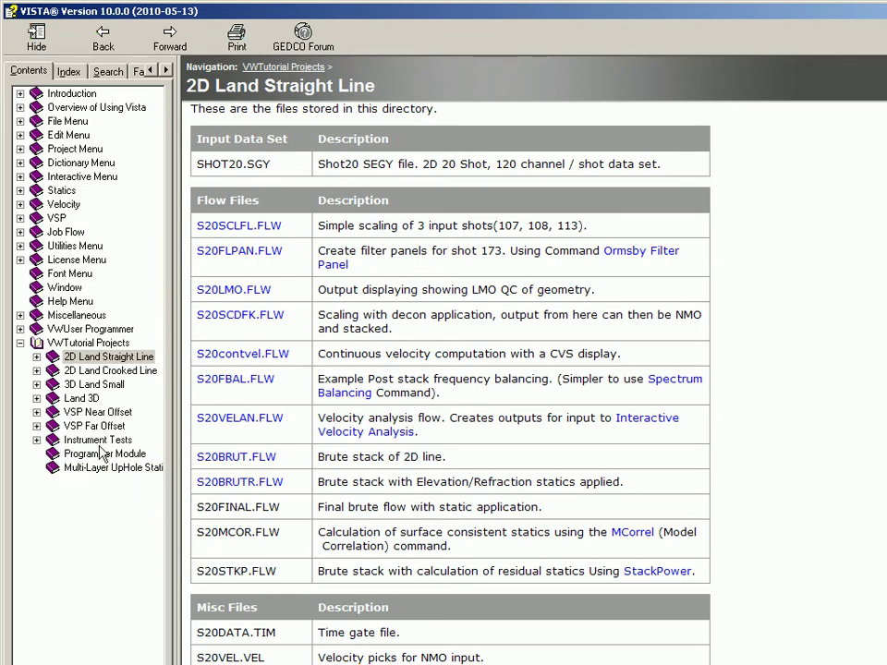
{"action": "double_click", "coordinate": [11, 18]}
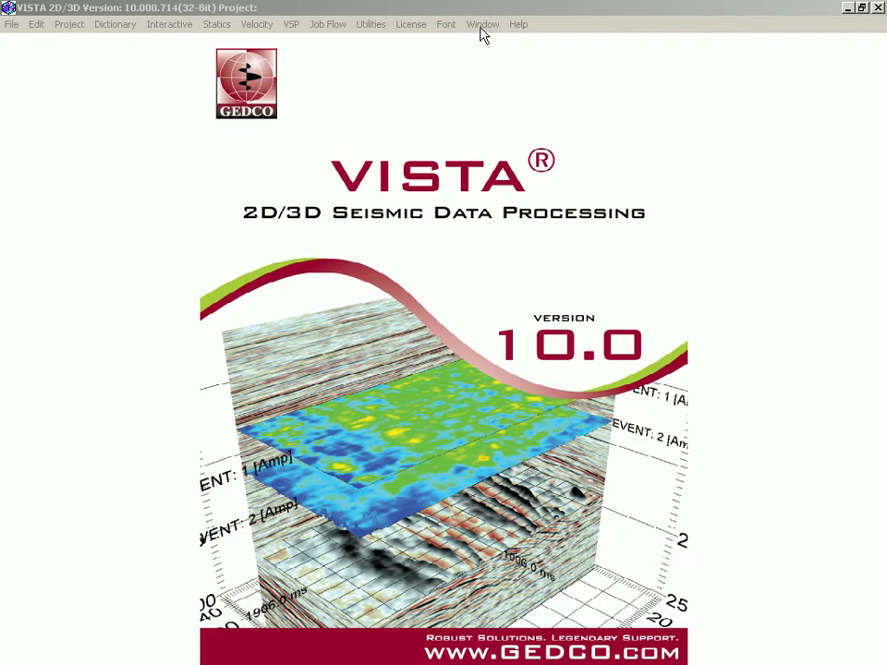
Browse GEDCO's online tutorial movies page in Internet Explorer, close it, and reopen Help's online resources.
{"action": "left_click", "coordinate": [520, 28]}
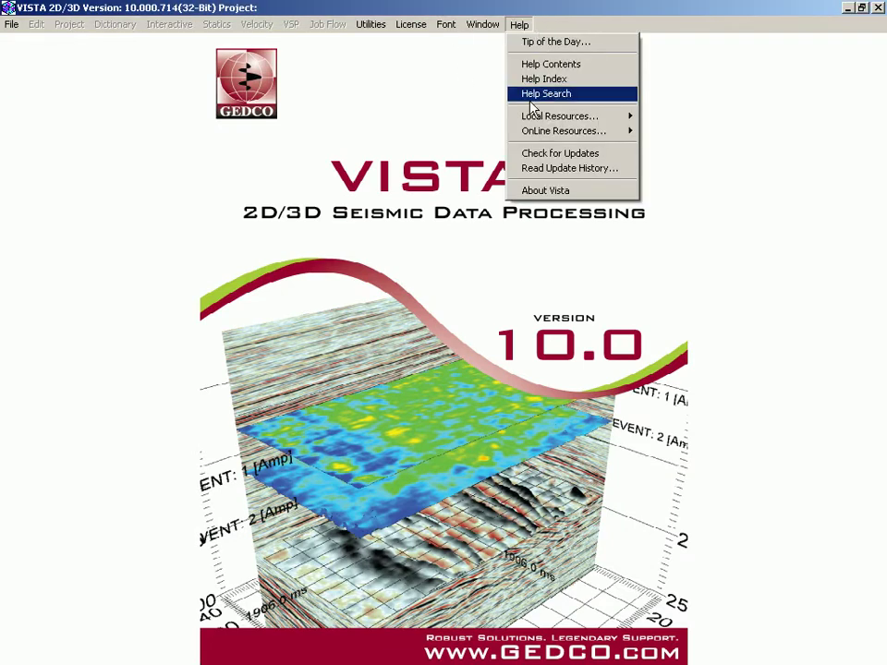
{"action": "mouse_move", "coordinate": [593, 123]}
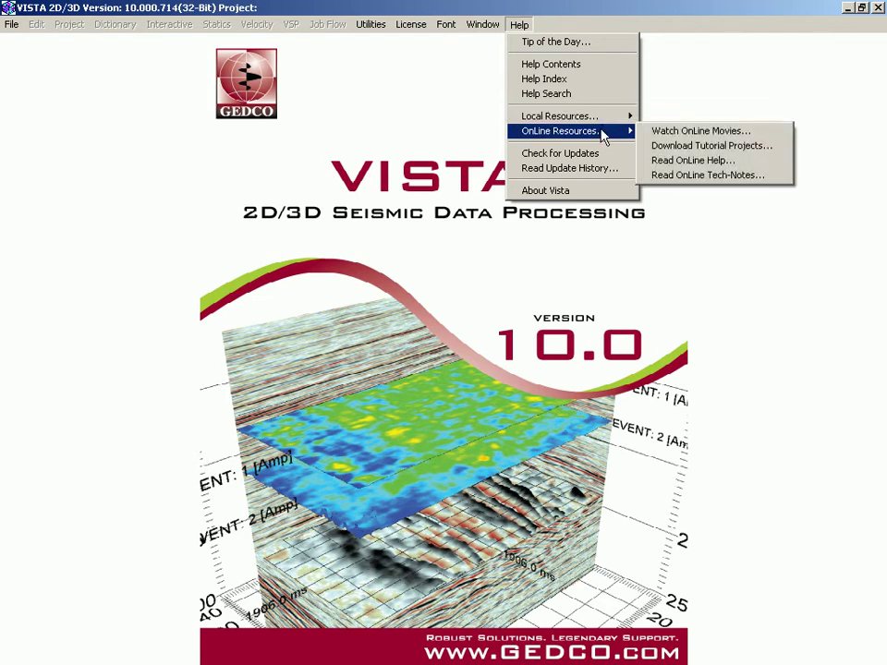
{"action": "left_click", "coordinate": [659, 139]}
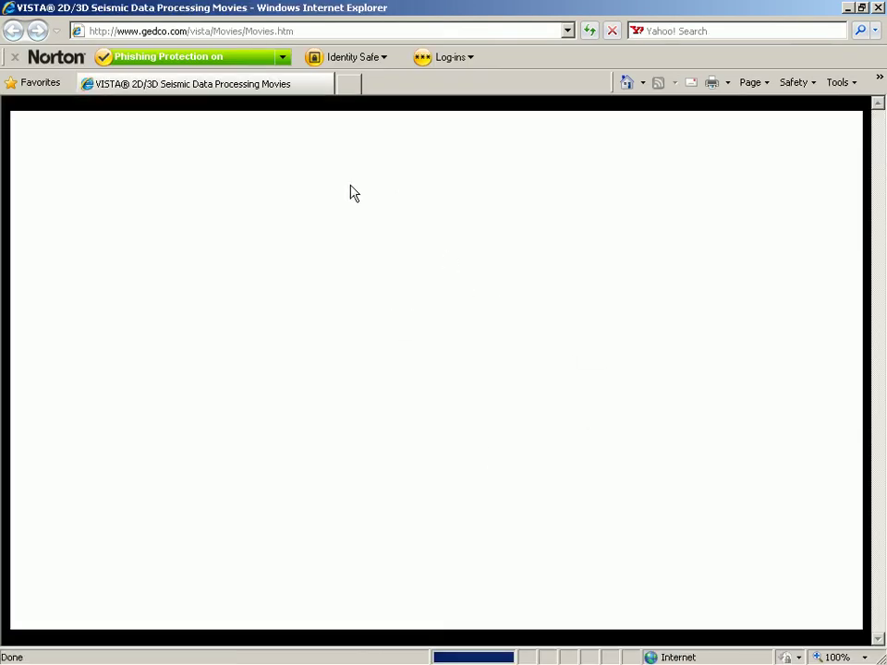
{"action": "scroll", "coordinate": [434, 317], "scroll_direction": "down", "scroll_amount": 1}
{"action": "scroll", "coordinate": [430, 317], "scroll_direction": "down", "scroll_amount": 6}
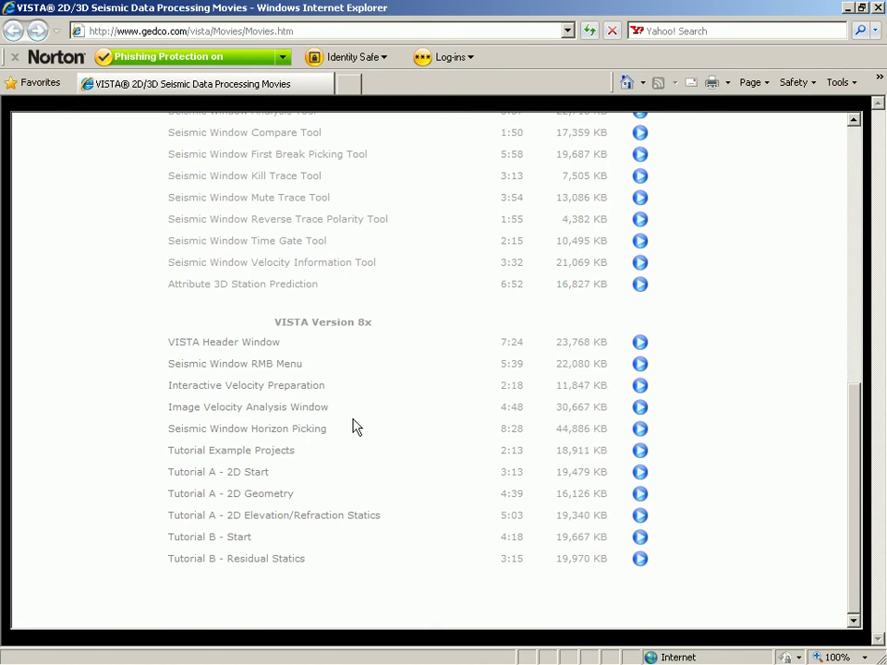
{"action": "scroll", "coordinate": [357, 426], "scroll_direction": "up", "scroll_amount": 7}
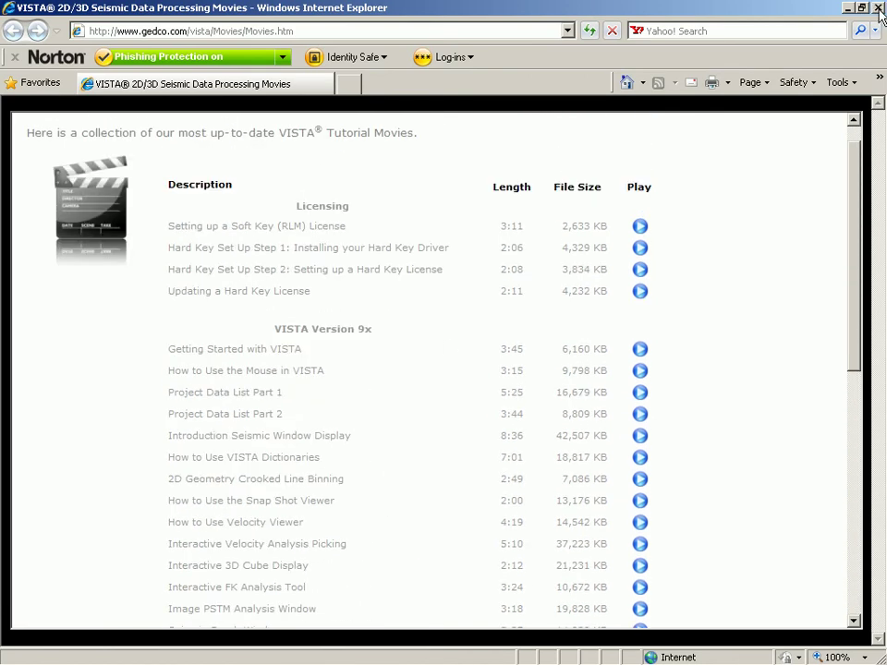
{"action": "left_click", "coordinate": [878, 9]}
{"action": "left_click", "coordinate": [518, 25]}
{"action": "mouse_move", "coordinate": [554, 130]}
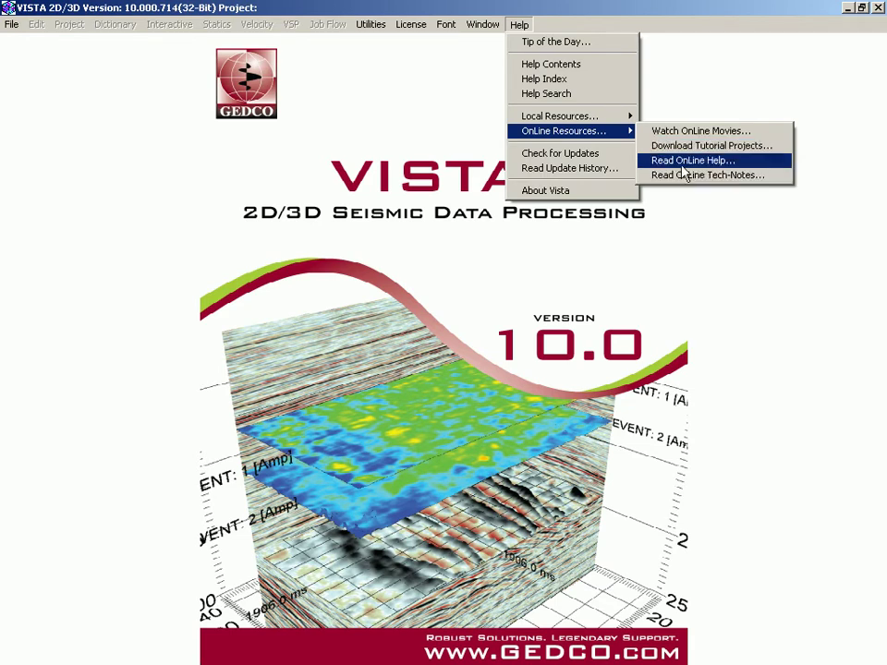
View the online help's VWTutorial Projects page with its tutorial list expanded, then close Internet Explorer.
{"action": "left_click", "coordinate": [681, 163]}
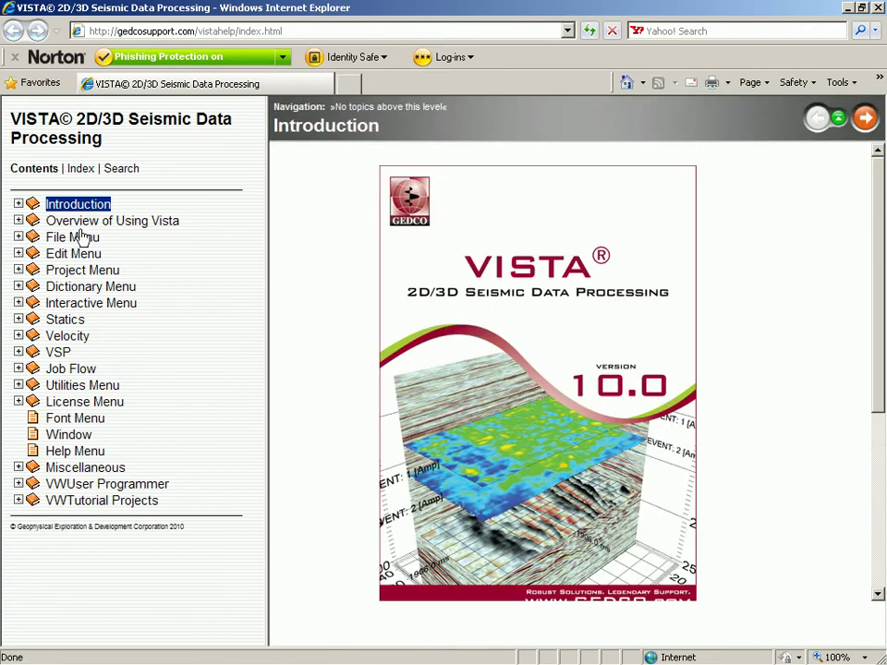
{"action": "left_click", "coordinate": [73, 500]}
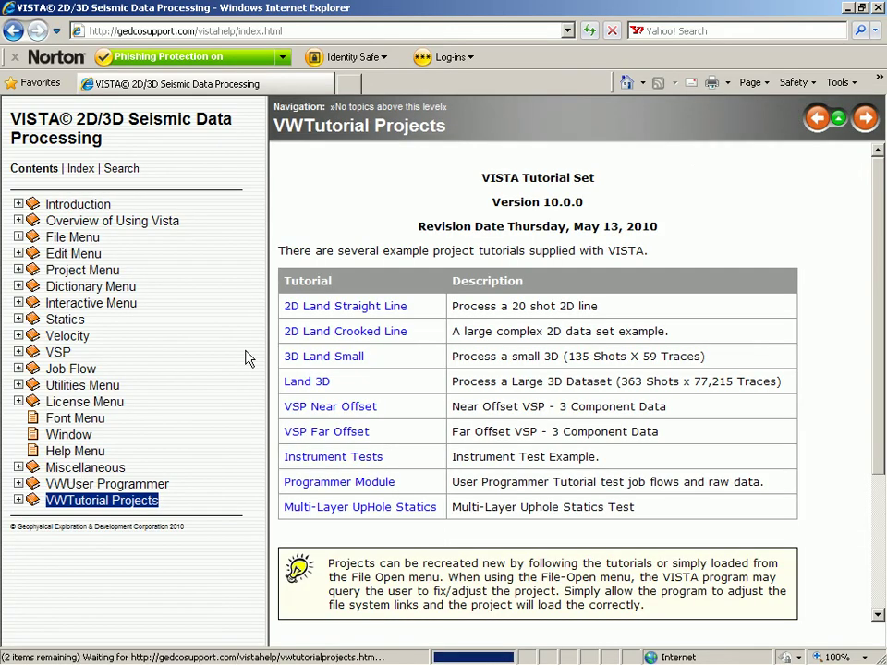
{"action": "left_click", "coordinate": [18, 500]}
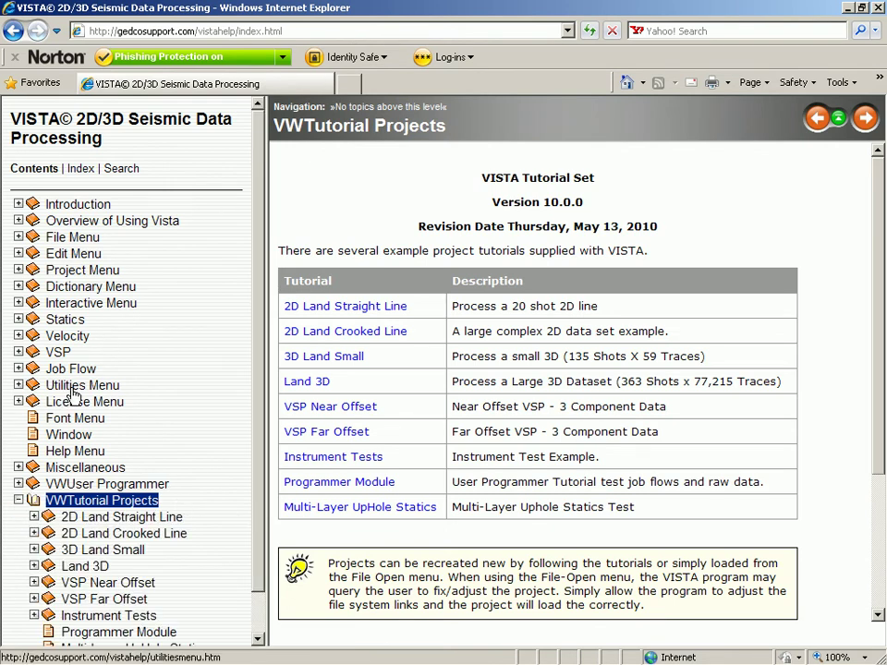
{"action": "left_click", "coordinate": [878, 8]}
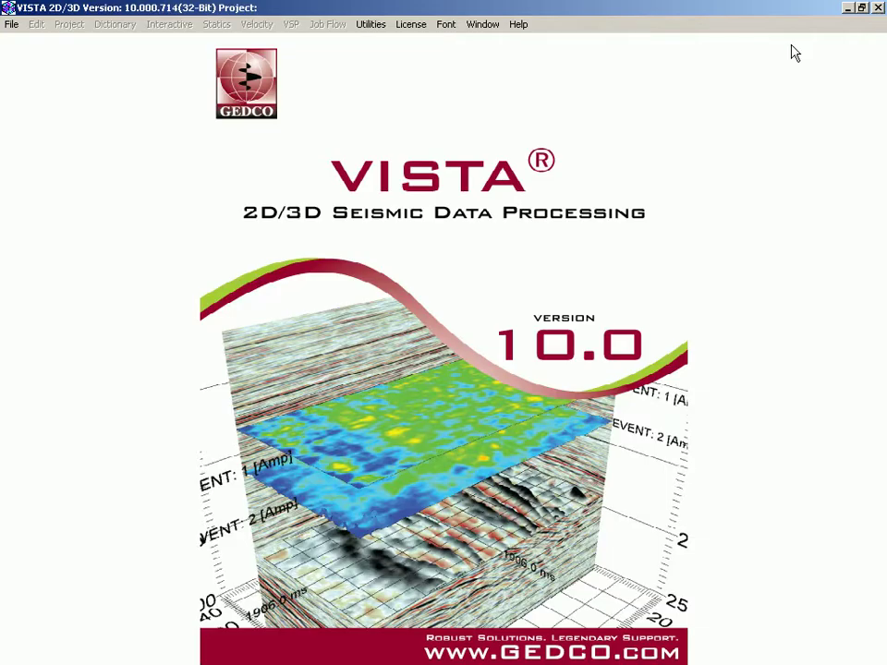
{"action": "left_click", "coordinate": [520, 24]}
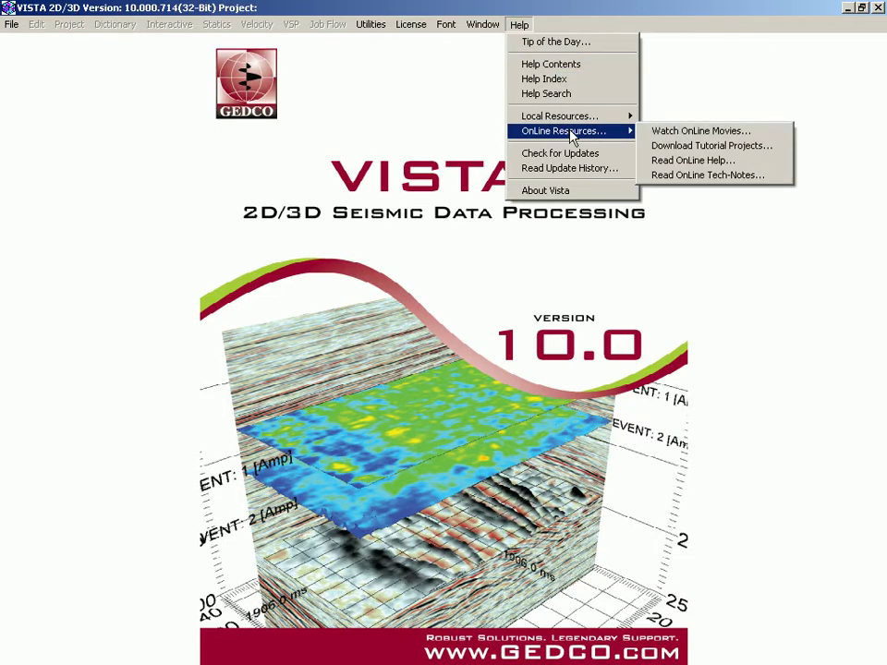
{"action": "left_click", "coordinate": [675, 180]}
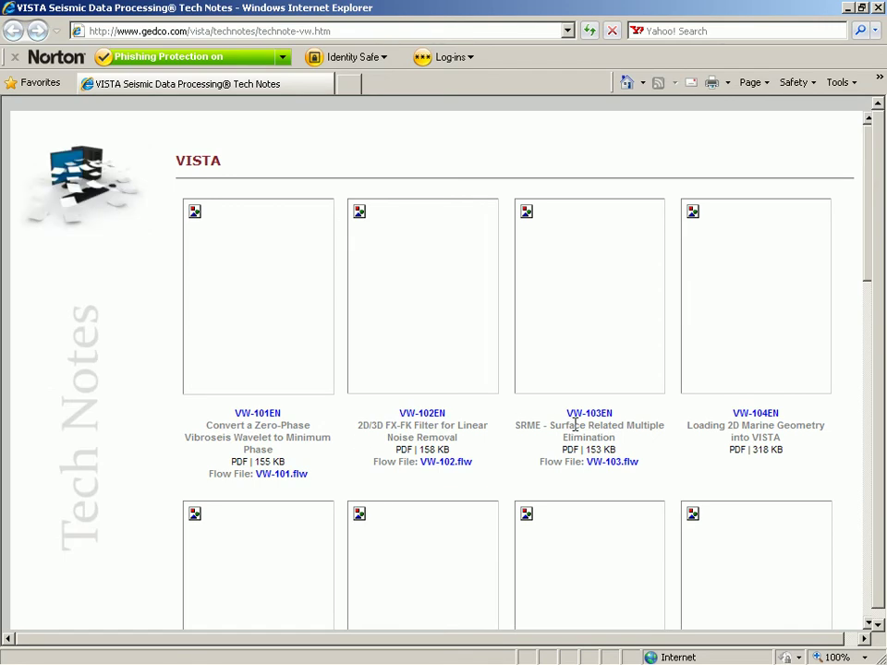
{"action": "left_click_drag", "start_coordinate": [873, 230], "coordinate": [878, 434]}
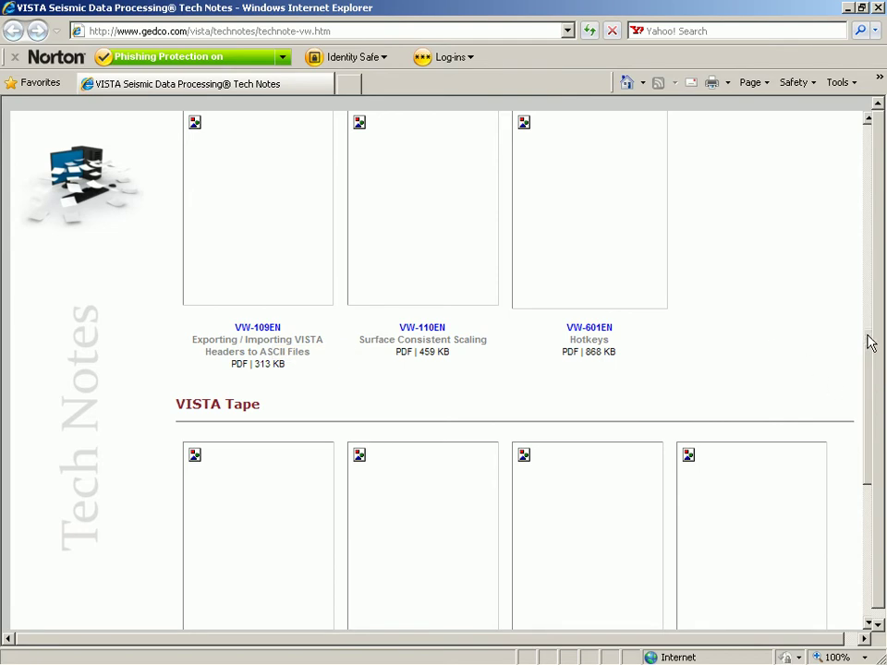
{"action": "scroll", "coordinate": [875, 288], "scroll_direction": "up", "scroll_amount": 2}
{"action": "scroll", "coordinate": [875, 287], "scroll_direction": "up", "scroll_amount": 4}
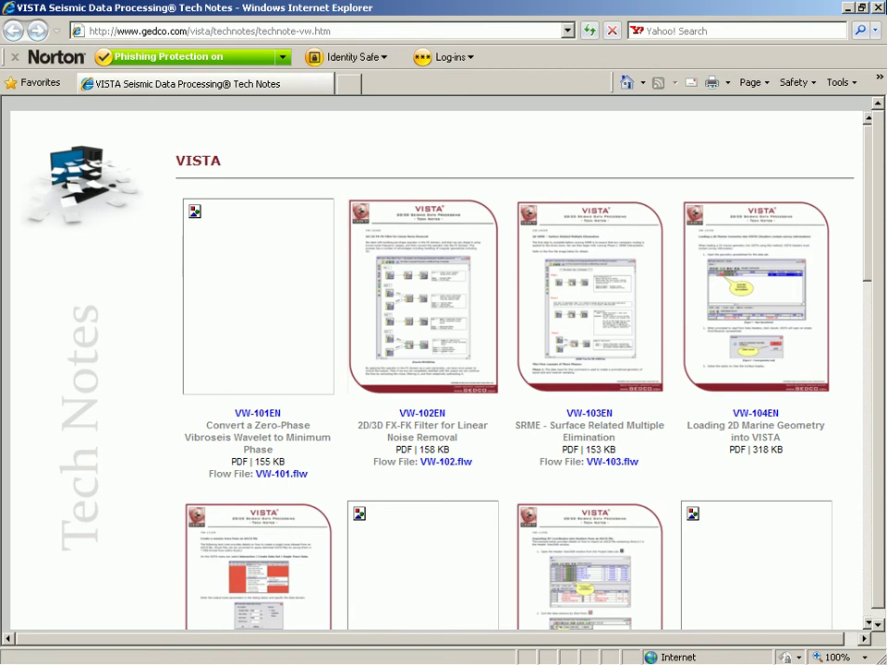
{"action": "left_click", "coordinate": [879, 8]}
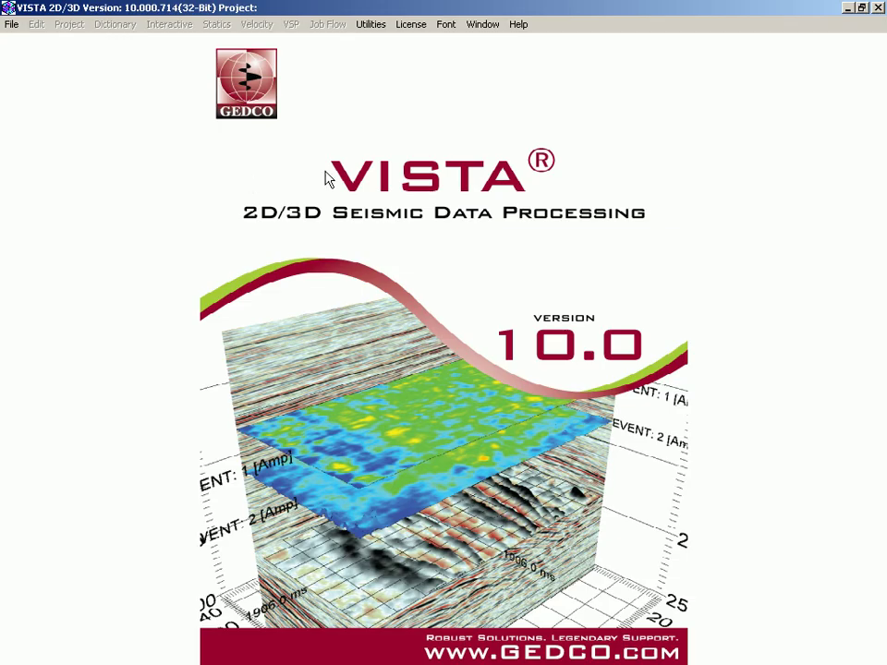
Load the 2D Land Straight Line tutorial project file and cascade windows to show its Project Data List.
{"action": "left_click", "coordinate": [520, 26]}
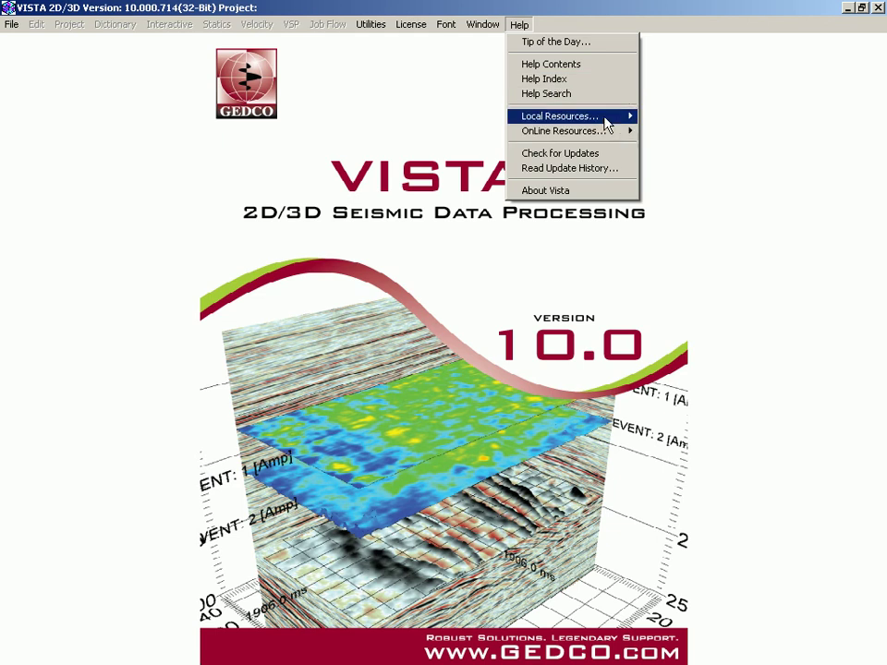
{"action": "mouse_move", "coordinate": [547, 122]}
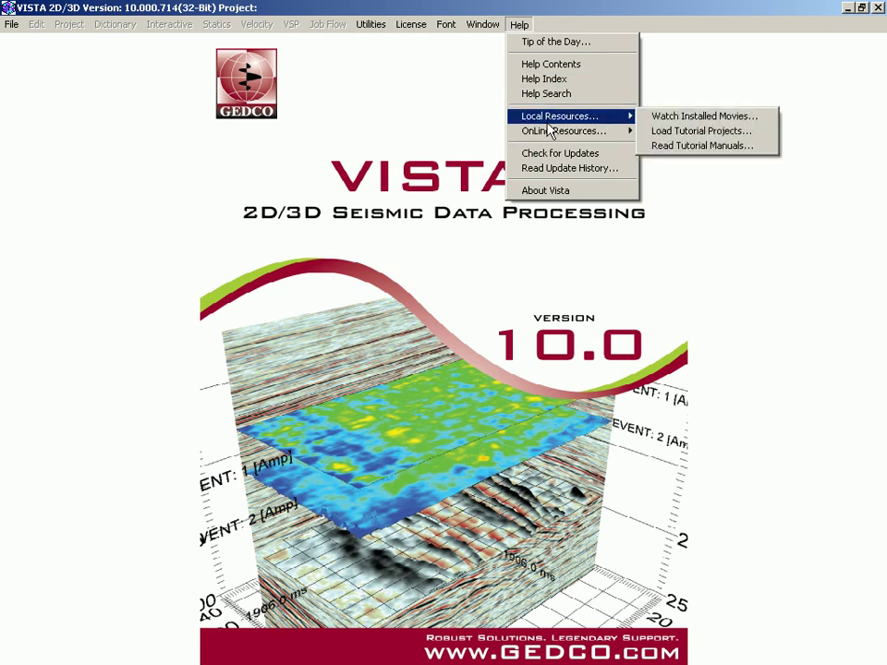
{"action": "left_click", "coordinate": [198, 103]}
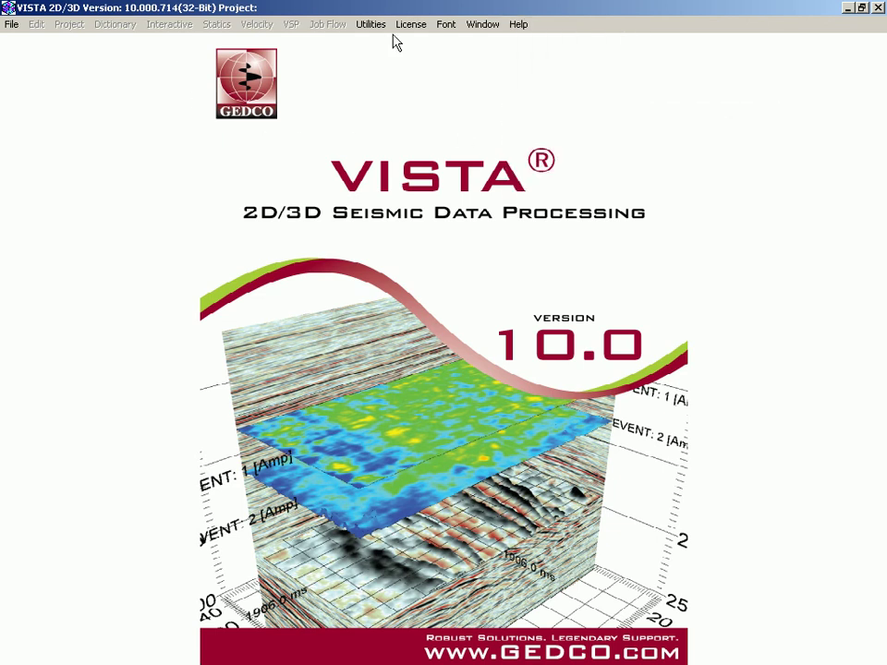
{"action": "left_click", "coordinate": [518, 25]}
{"action": "mouse_move", "coordinate": [567, 121]}
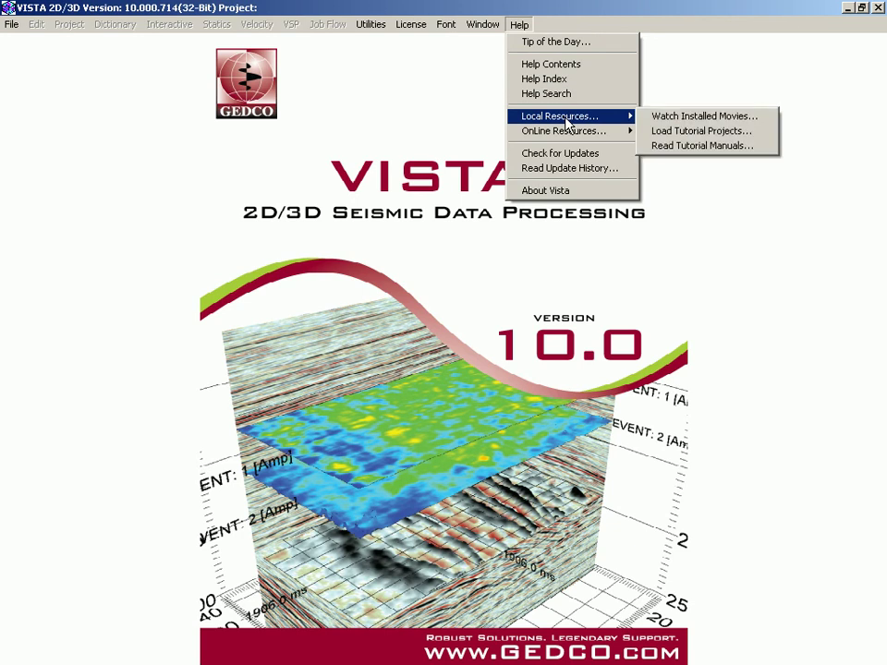
{"action": "left_click", "coordinate": [740, 132]}
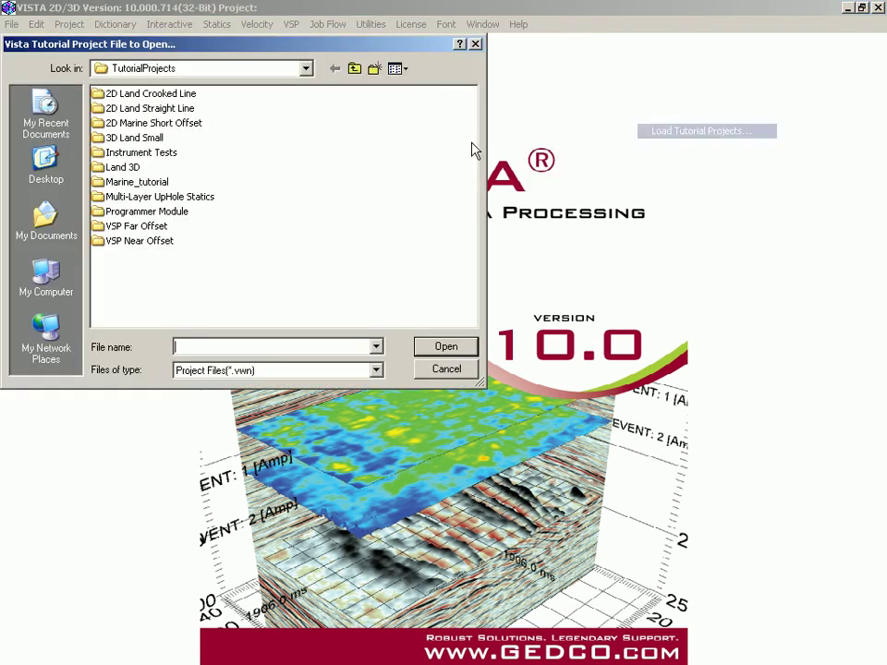
{"action": "double_click", "coordinate": [172, 110]}
{"action": "double_click", "coordinate": [131, 110]}
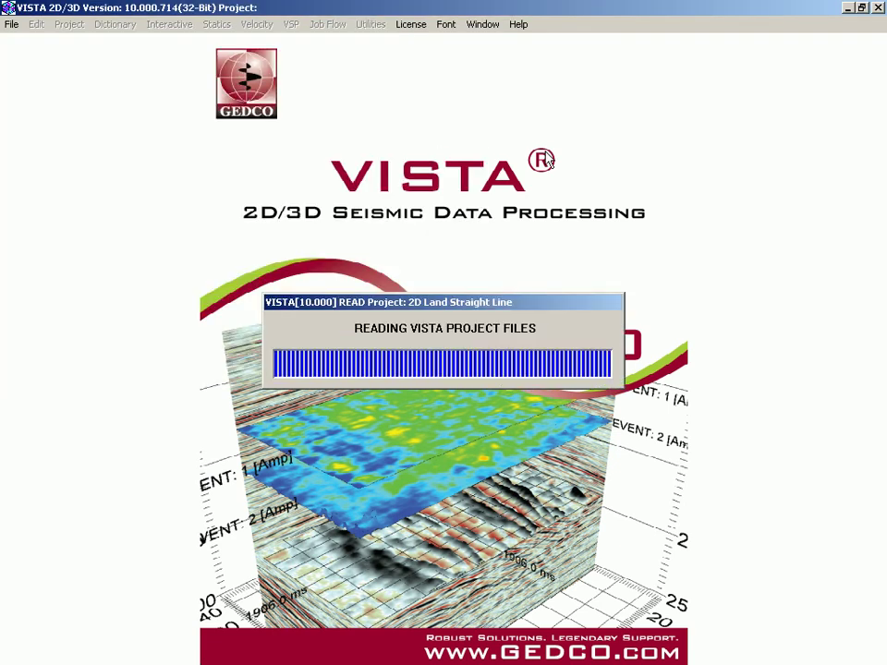
{"action": "left_click", "coordinate": [521, 26]}
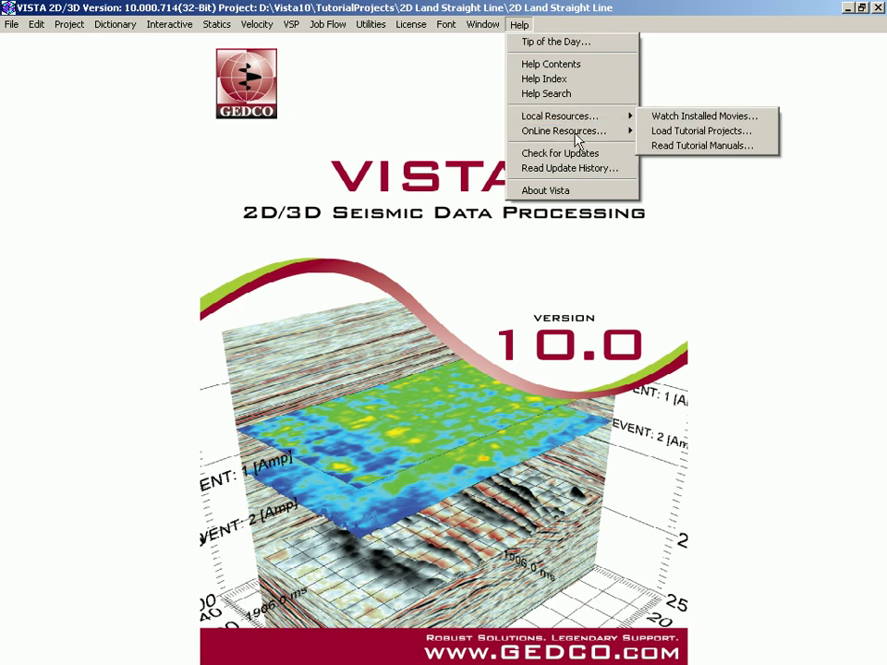
{"action": "left_click", "coordinate": [491, 43]}
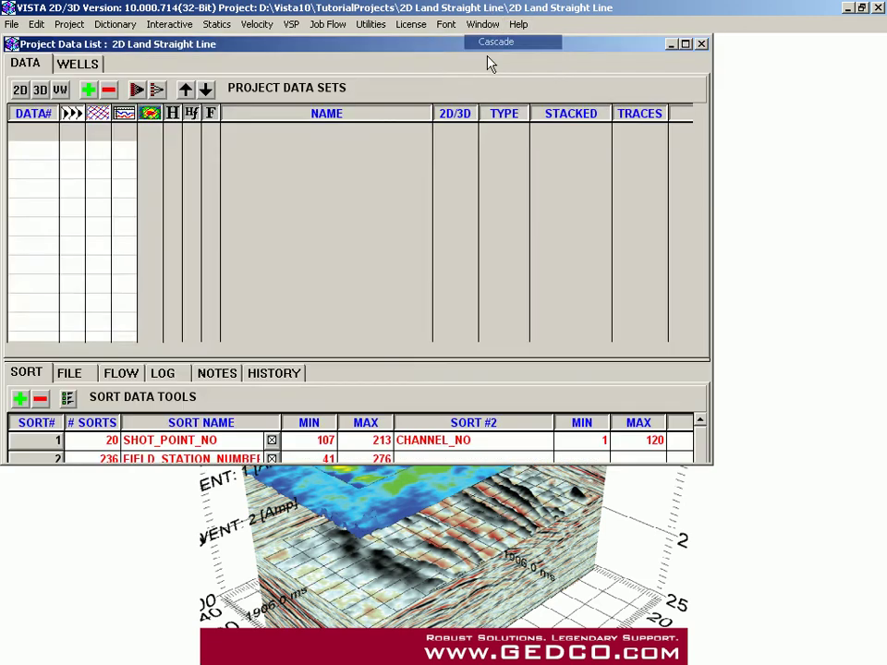
Maximize the Project Data List to show all data sets, including SHOT20, decon shots and brute stacks.
{"action": "double_click", "coordinate": [268, 44]}
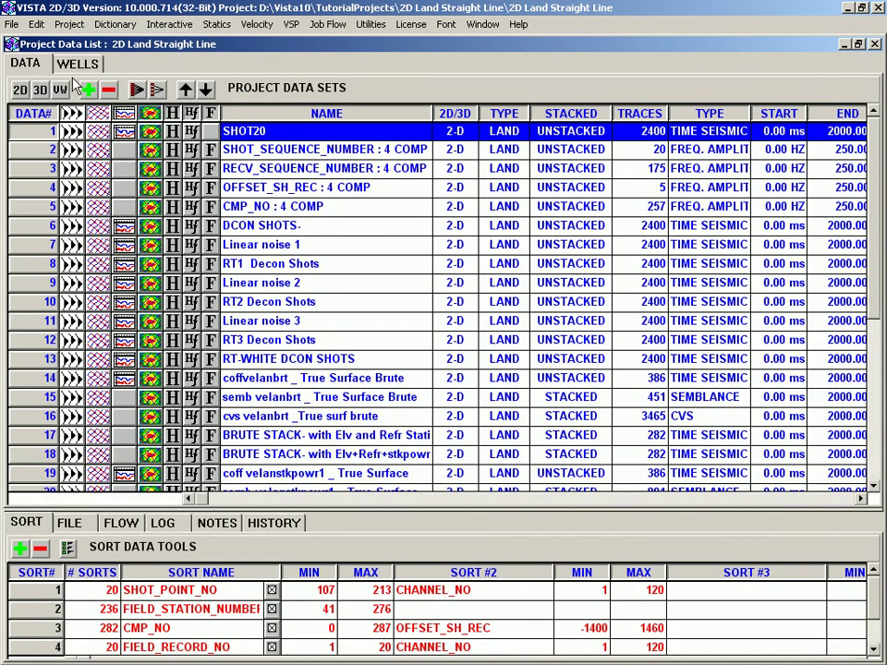